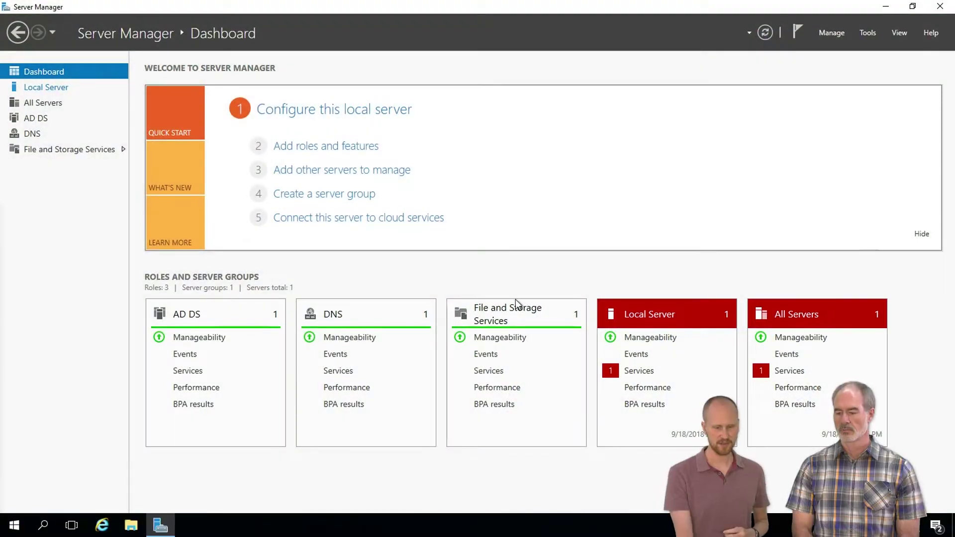
# - Launch the Add Roles and Features Wizard from the Server Manager Dashboard
pyautogui.click(326, 147)
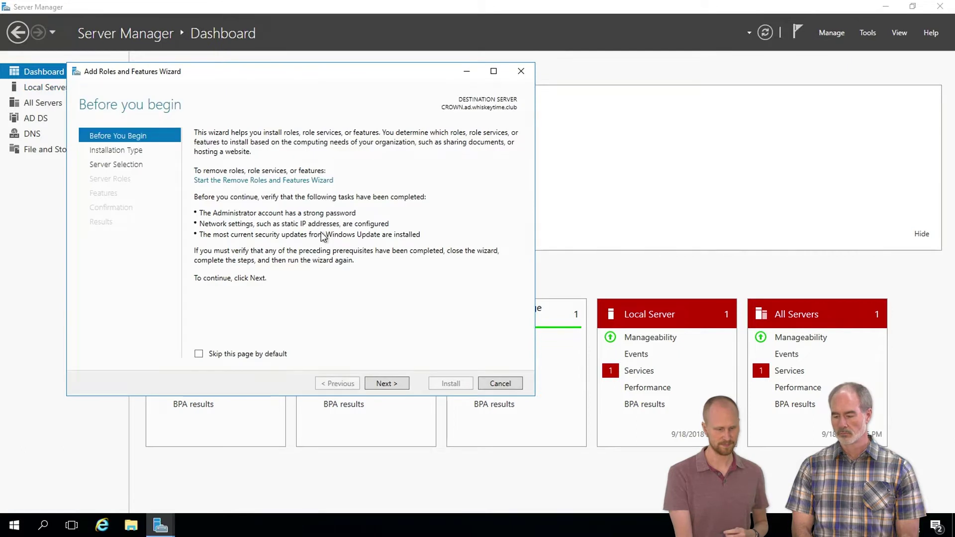
# - Install the DHCP Server role with its management tools on this server, using role-based installation
pyautogui.click(382, 383)
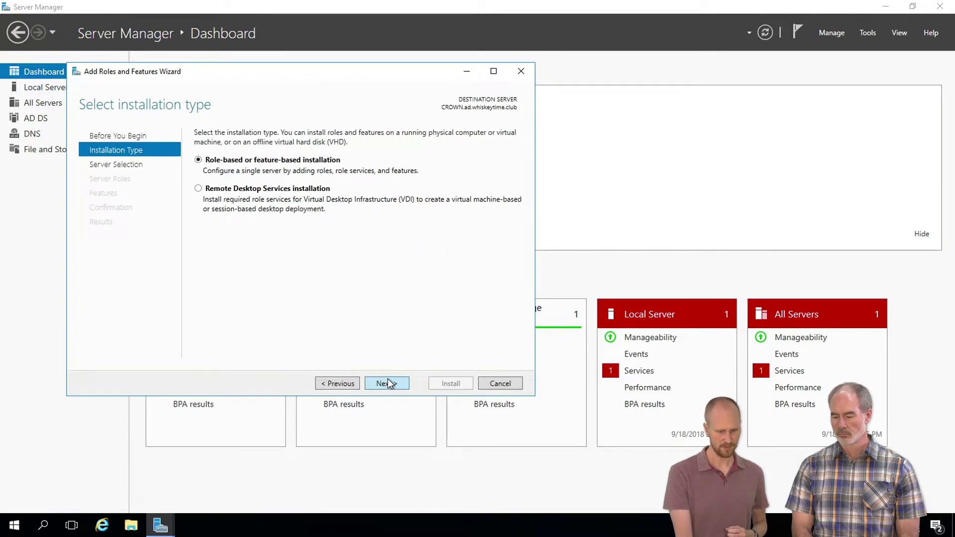
pyautogui.click(387, 383)
pyautogui.click(388, 384)
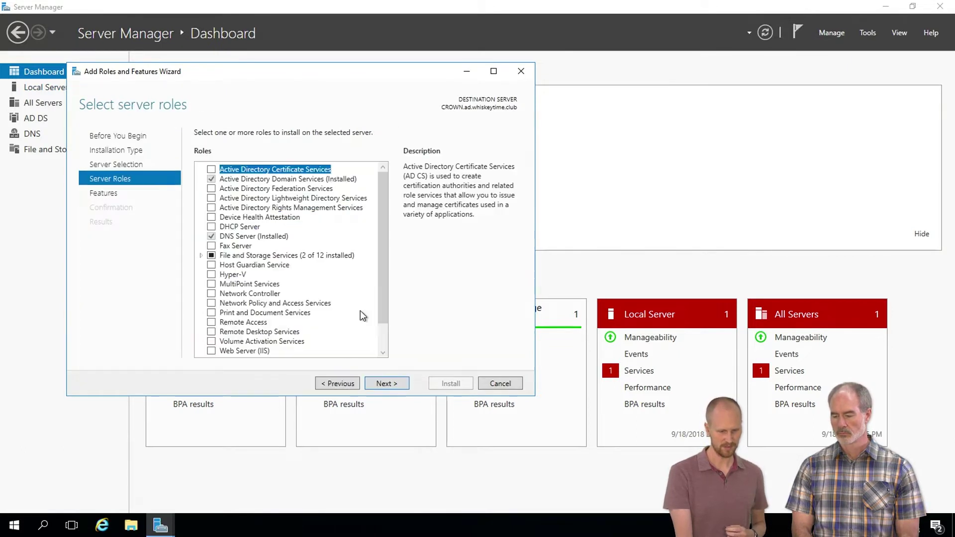
pyautogui.click(214, 227)
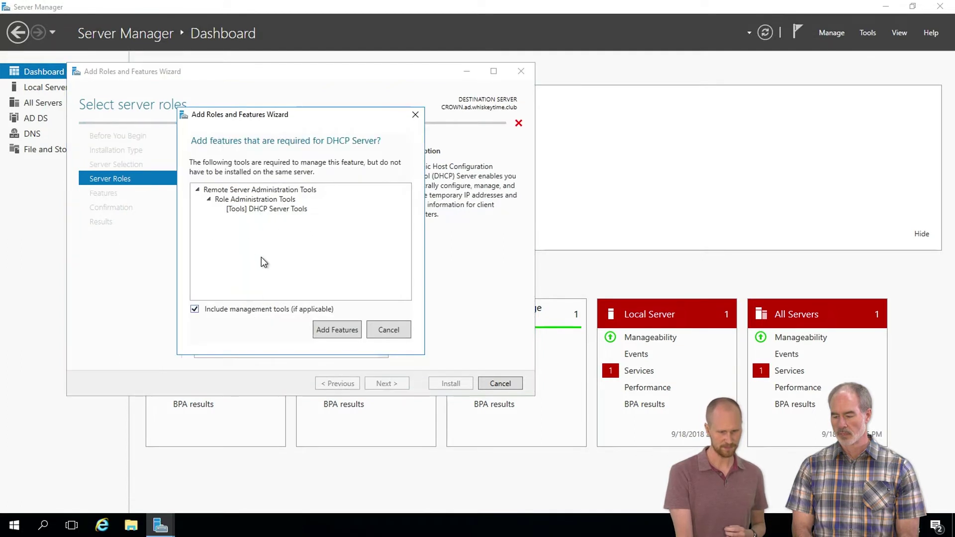
pyautogui.click(334, 330)
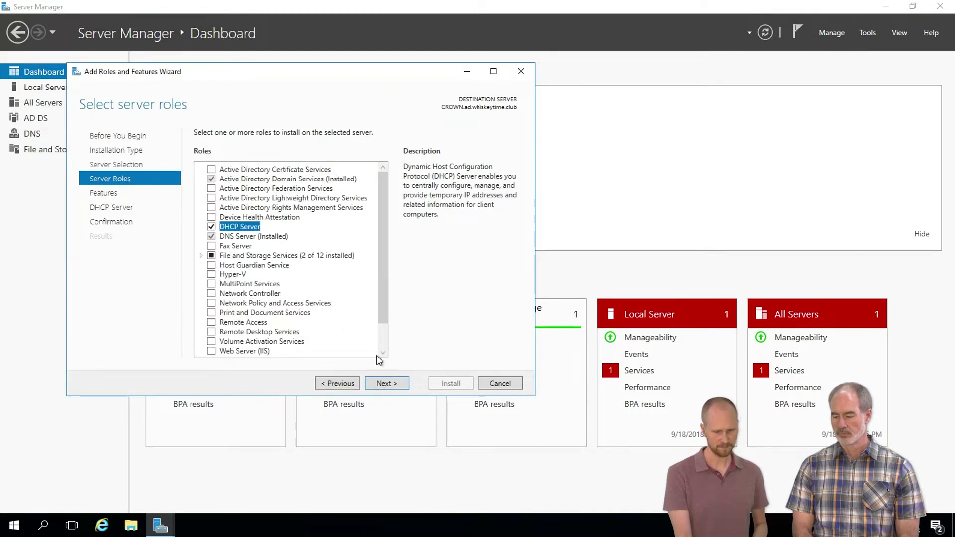
pyautogui.click(388, 386)
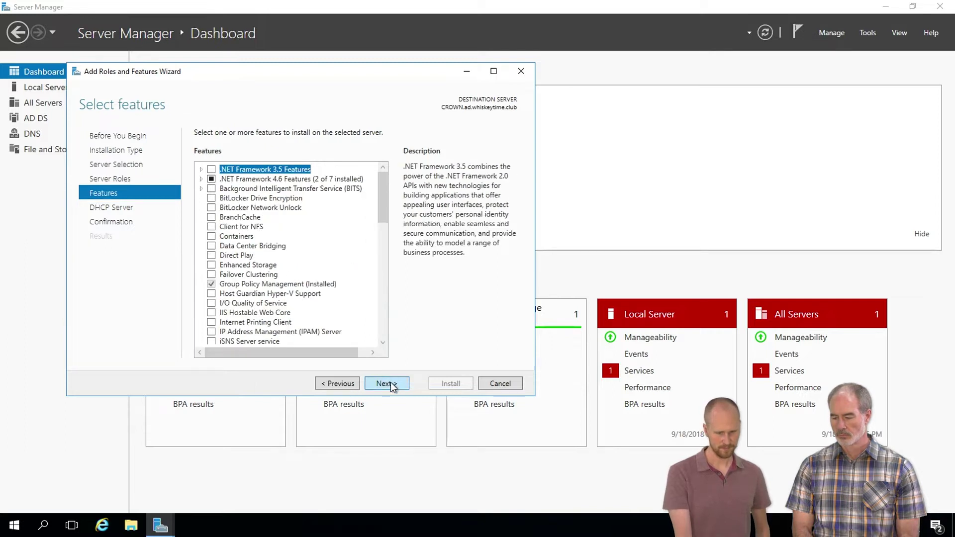
pyautogui.click(395, 386)
pyautogui.click(375, 381)
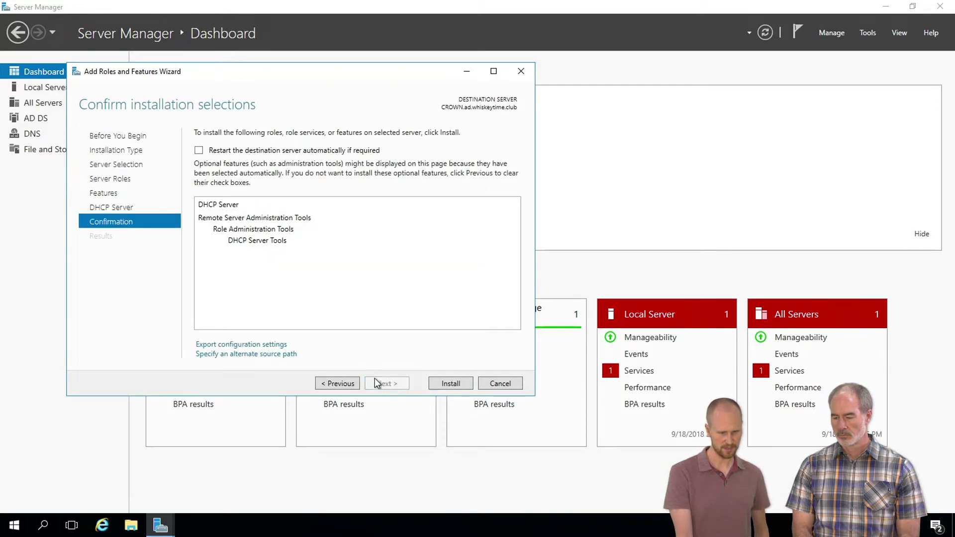
pyautogui.click(450, 383)
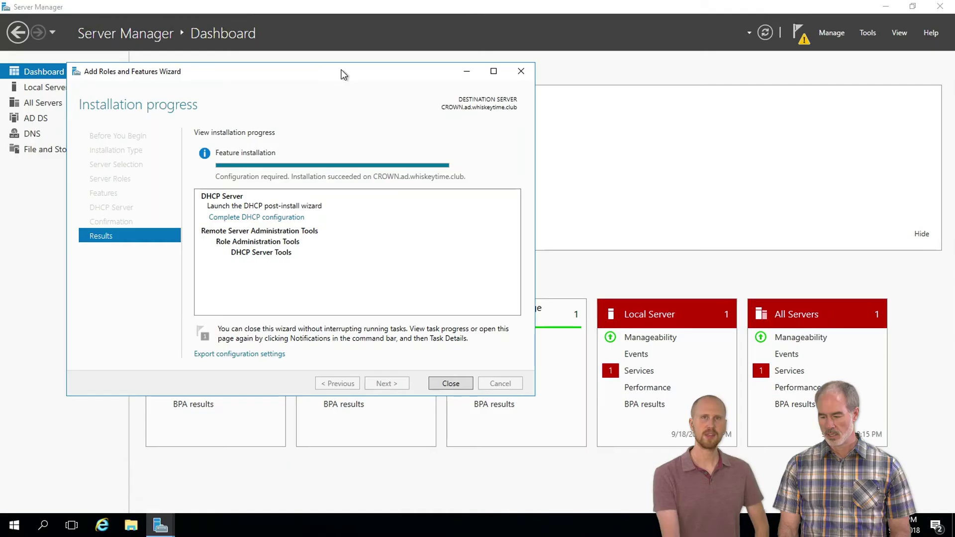
# - Close the wizard once the DHCP Server installation has succeeded
pyautogui.click(450, 384)
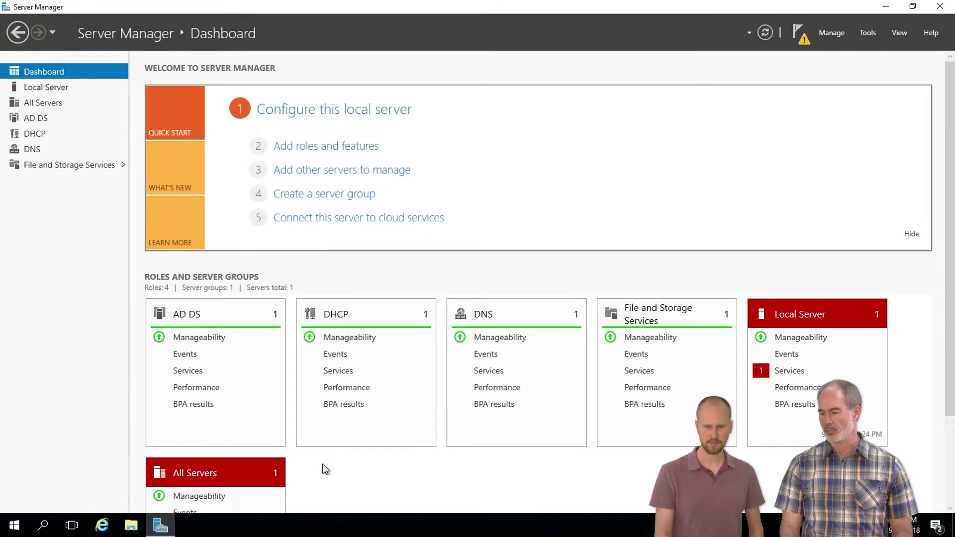
# - Complete DHCP configuration from the notifications, creating security groups and authorizing the server in AD DS
pyautogui.click(802, 35)
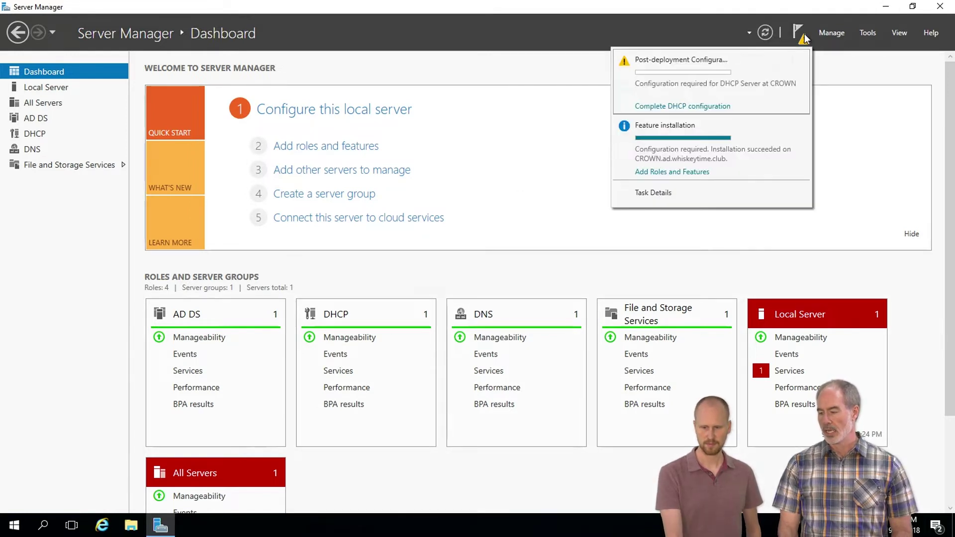
pyautogui.click(670, 106)
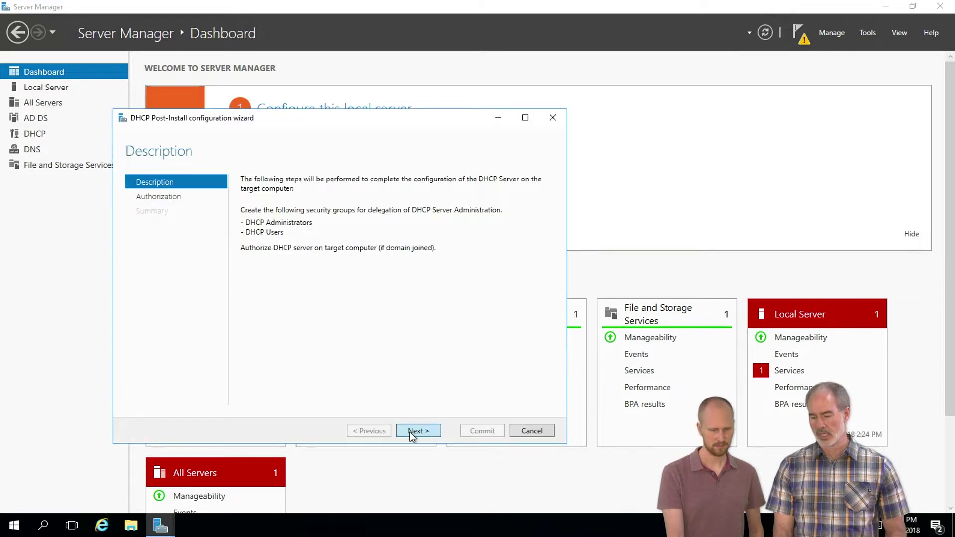
pyautogui.click(417, 431)
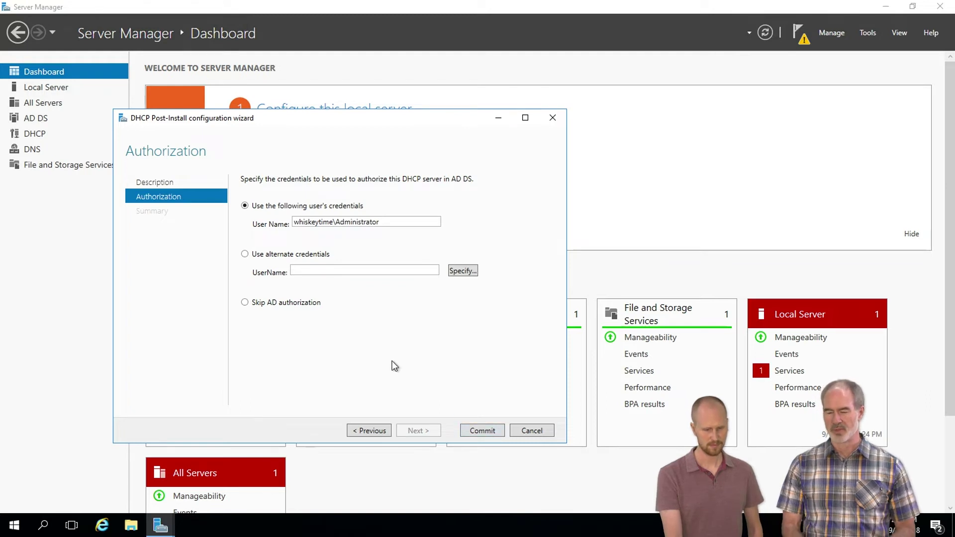
pyautogui.click(474, 431)
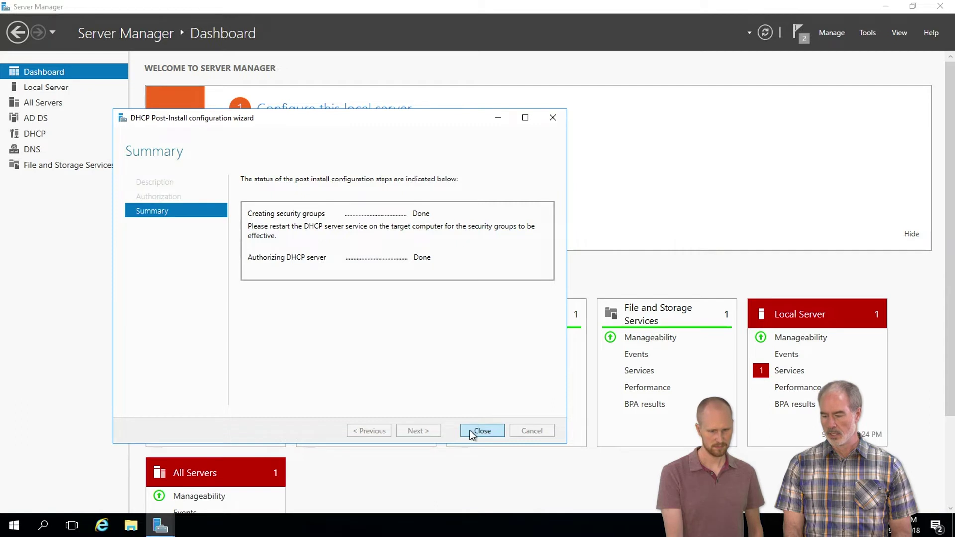
pyautogui.click(475, 431)
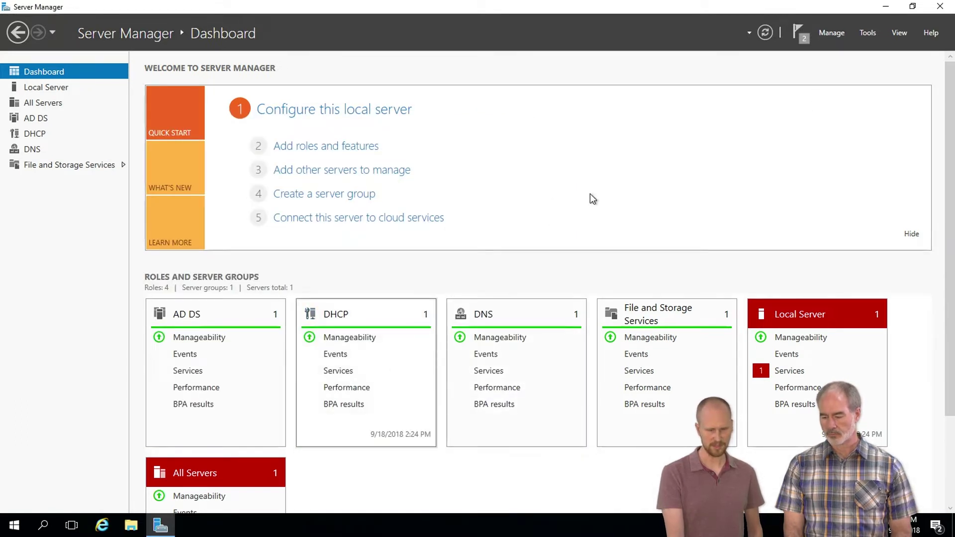
# - Open the DHCP console full-screen, expand the server and IPv4, and view Server Options
pyautogui.click(865, 34)
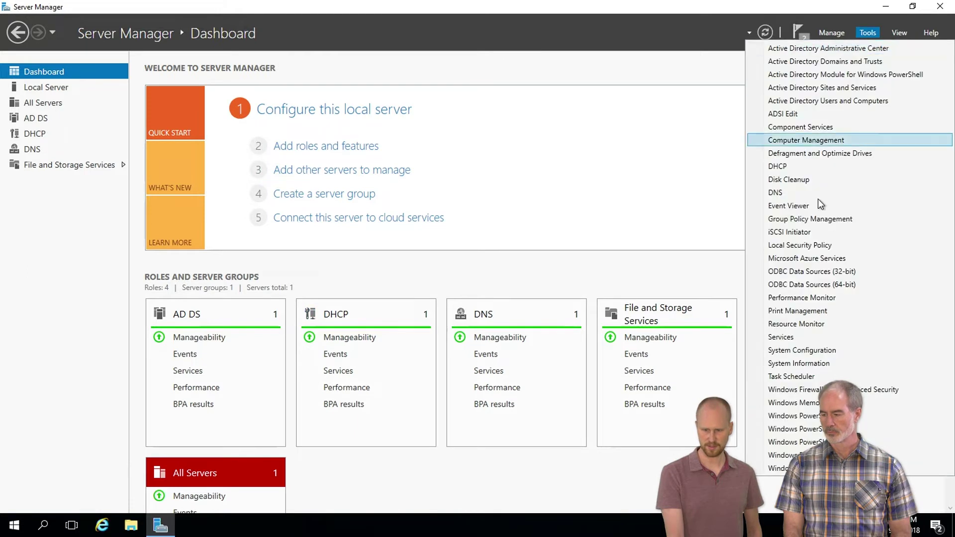
pyautogui.click(780, 167)
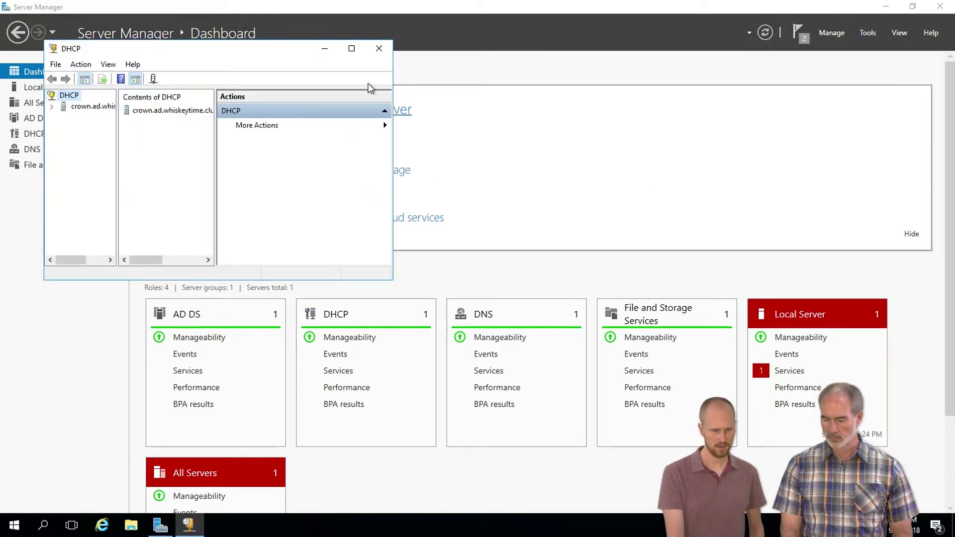
pyautogui.click(352, 48)
pyautogui.moveTo(74, 142); pyautogui.dragTo(159, 142)
pyautogui.click(8, 64)
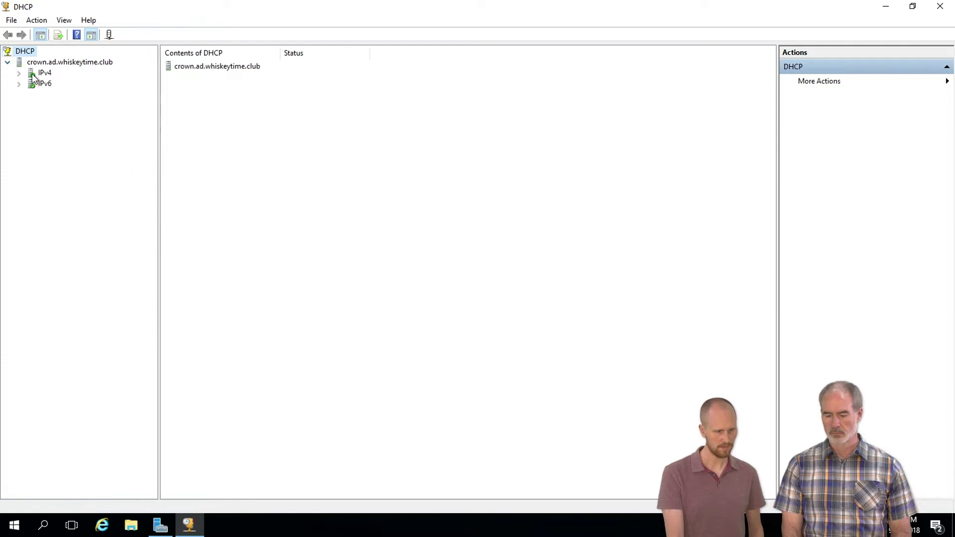
pyautogui.click(19, 74)
pyautogui.click(45, 72)
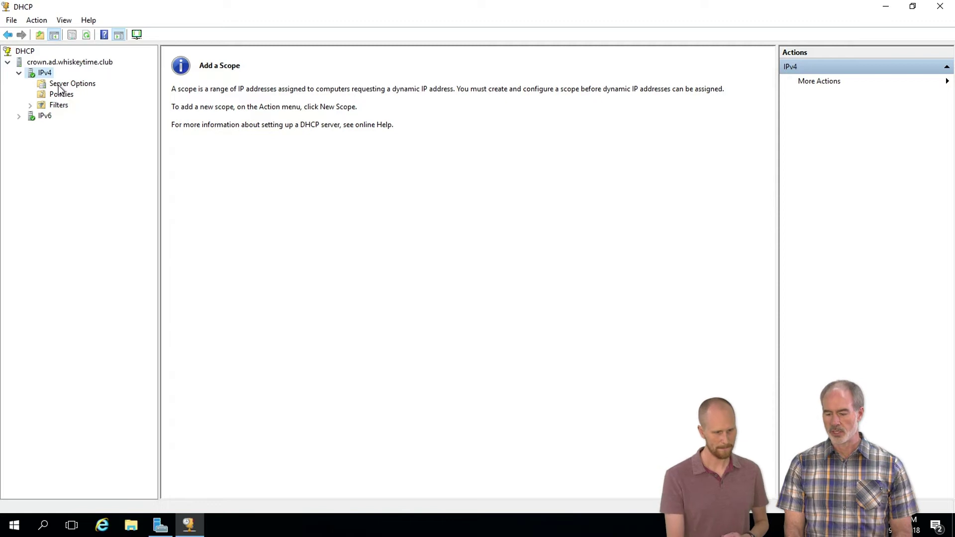
pyautogui.click(60, 84)
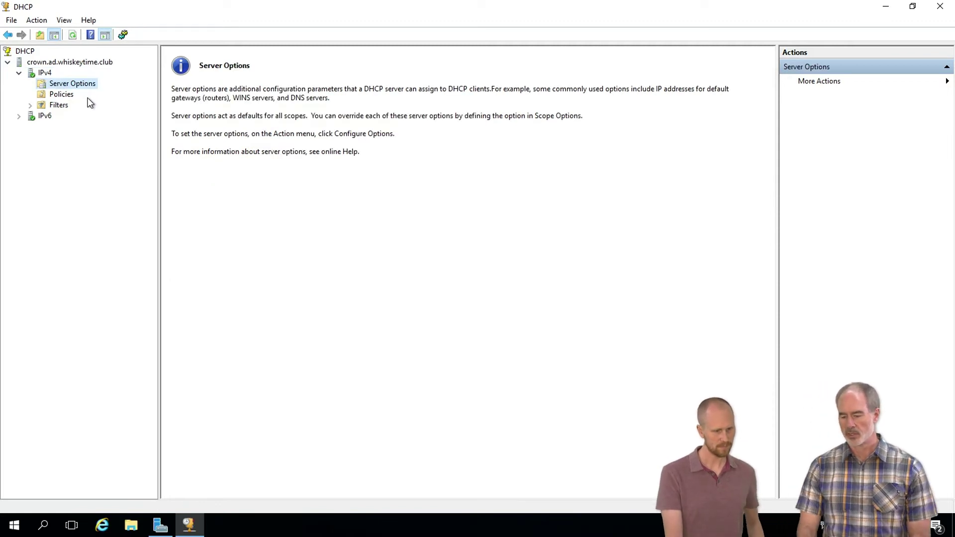
# - Browse the context actions for IPv4, the server and Server Options, ending on IPv4's menu
pyautogui.rightClick(42, 73)
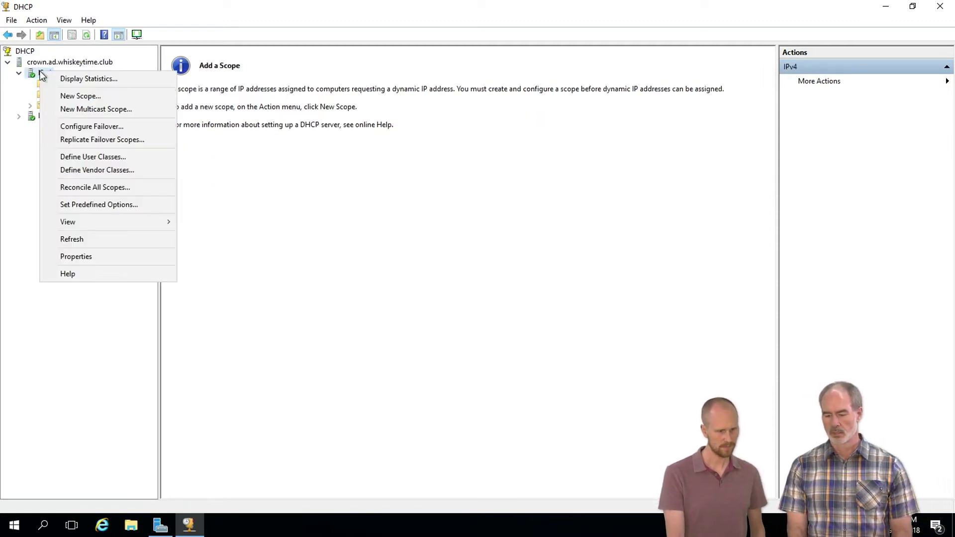
pyautogui.click(36, 64)
pyautogui.rightClick(36, 64)
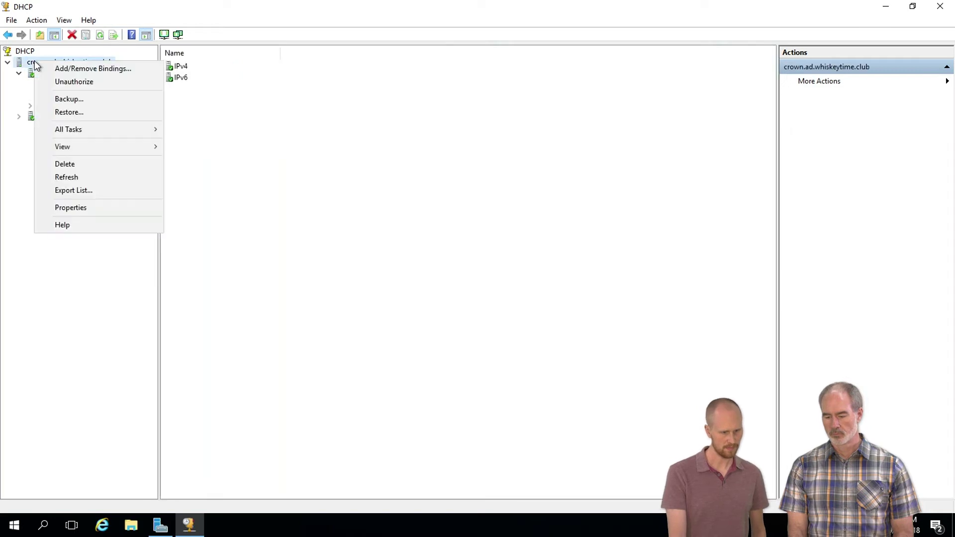
pyautogui.press('Escape')
pyautogui.click(67, 85)
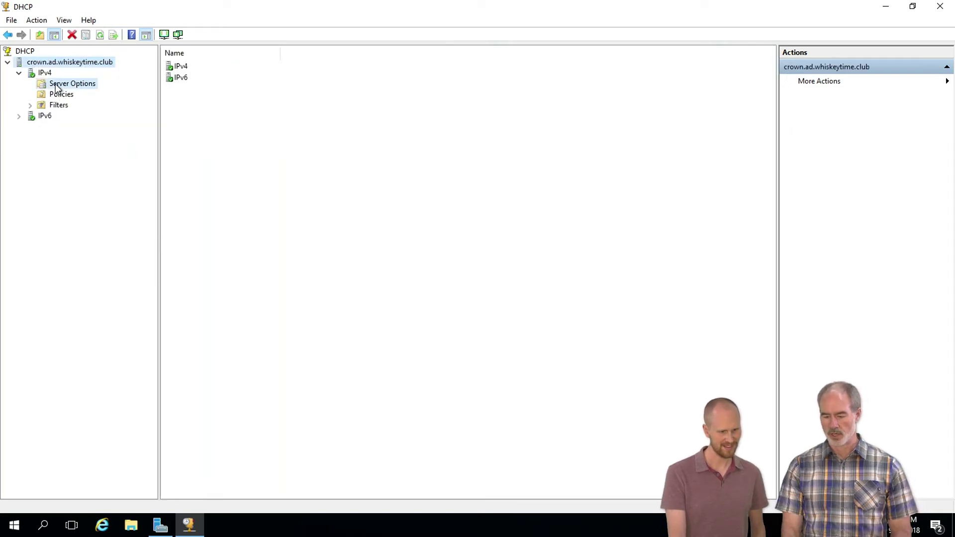
pyautogui.rightClick(60, 87)
pyautogui.click(40, 73)
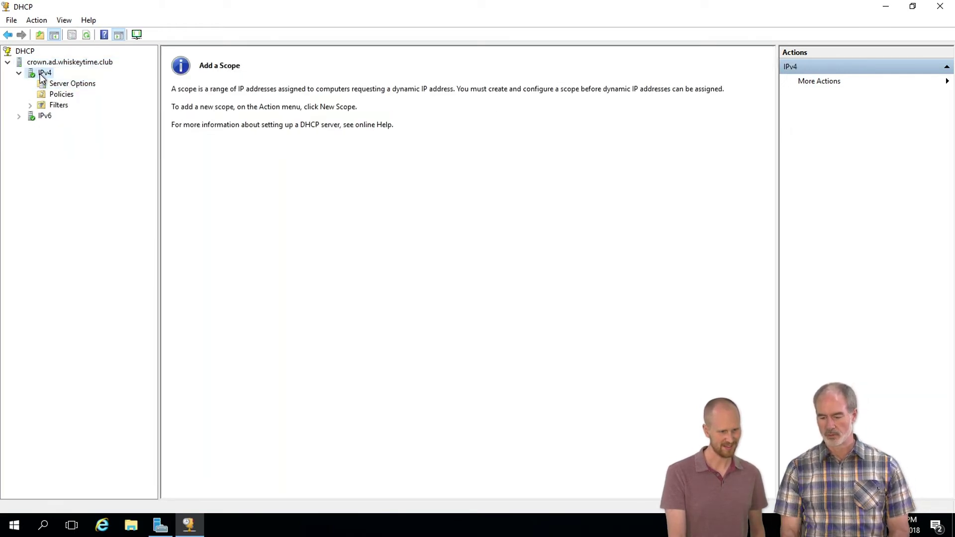
pyautogui.rightClick(40, 74)
# - Start a new IPv4 scope and name it 'WT Scope'
pyautogui.click(113, 100)
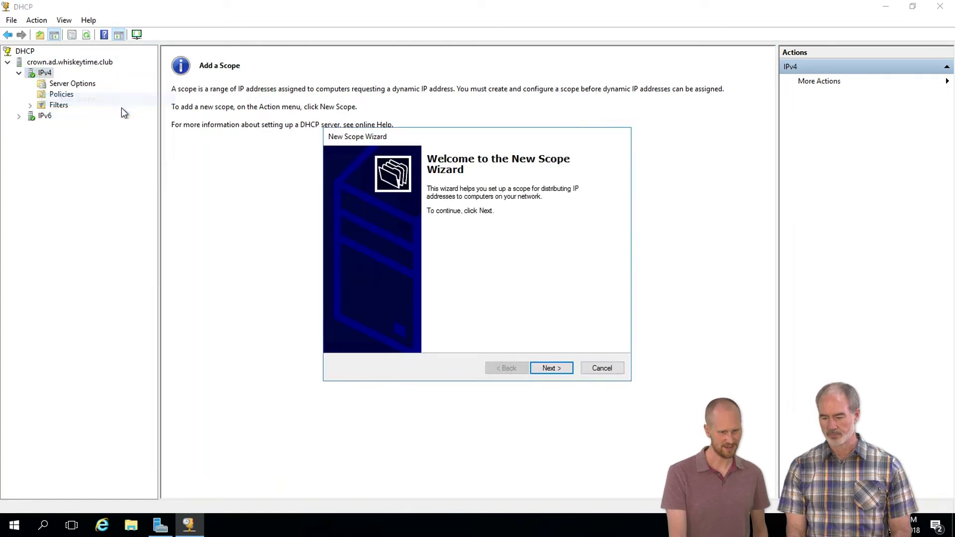
pyautogui.click(546, 368)
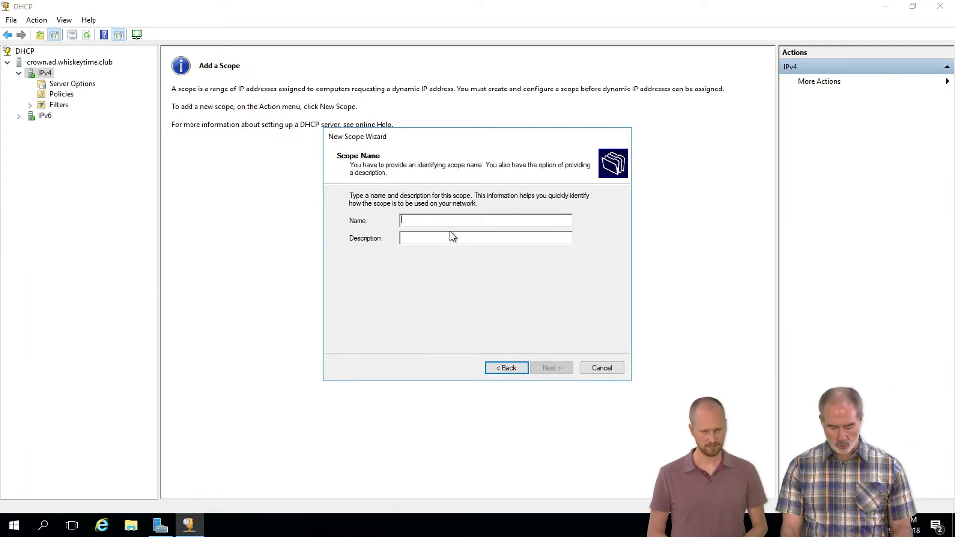
pyautogui.write('WT ')
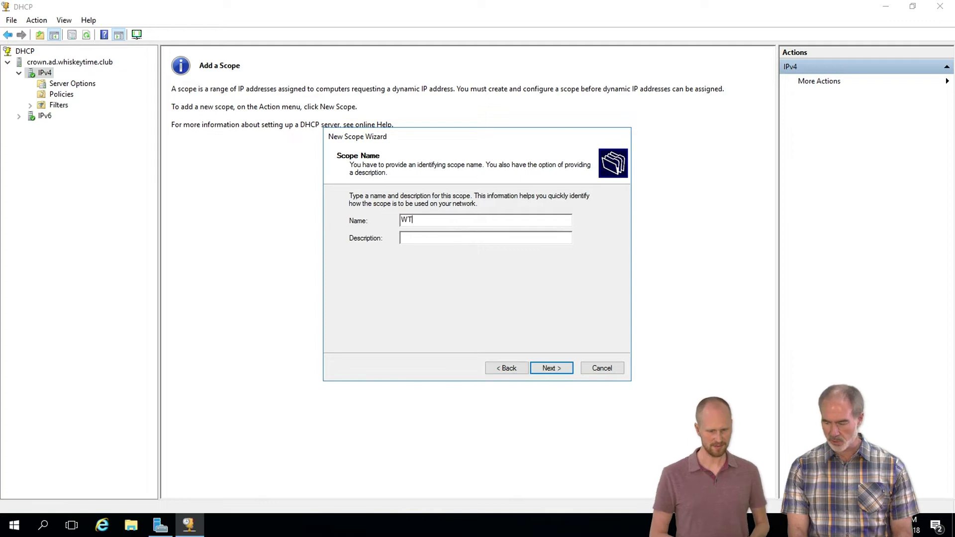
pyautogui.write('Scope')
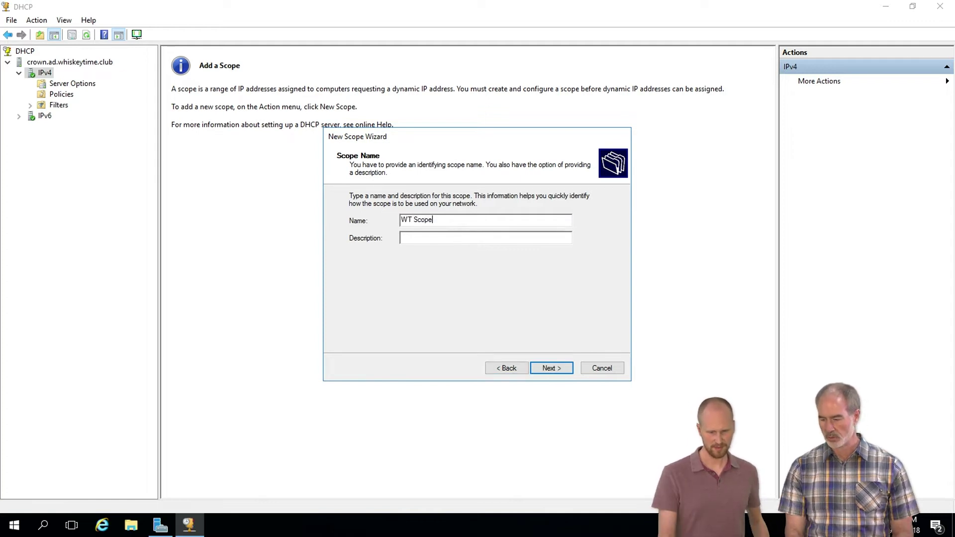
pyautogui.click(550, 369)
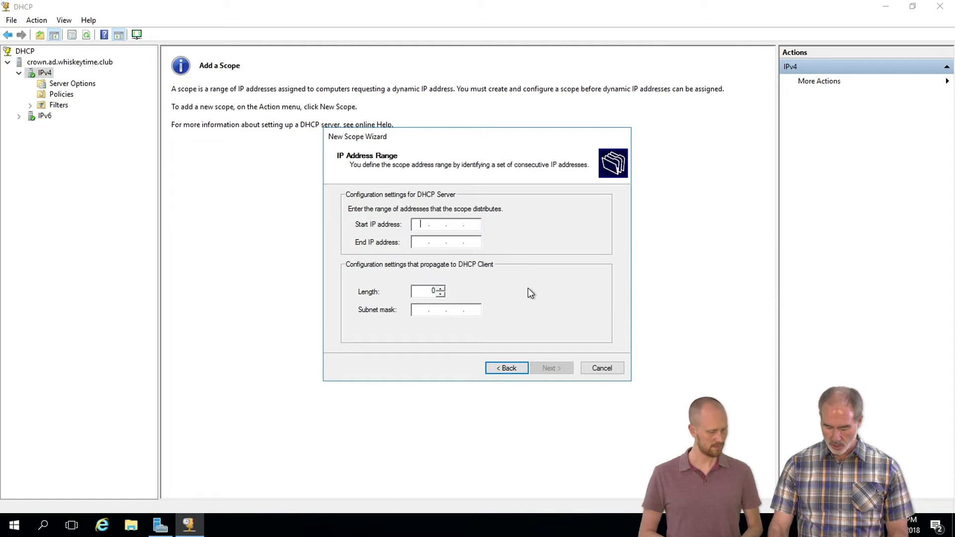
# - Give the scope range 172.29.12.100–172.29.12.200 with length 24 (mask 255.255.255.0)
pyautogui.write('172.29.12.')
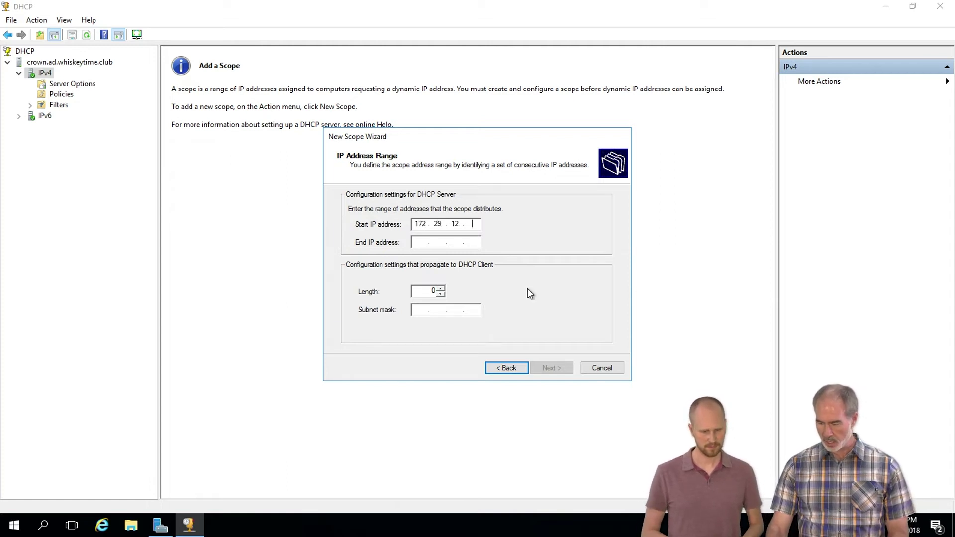
pyautogui.write('100')
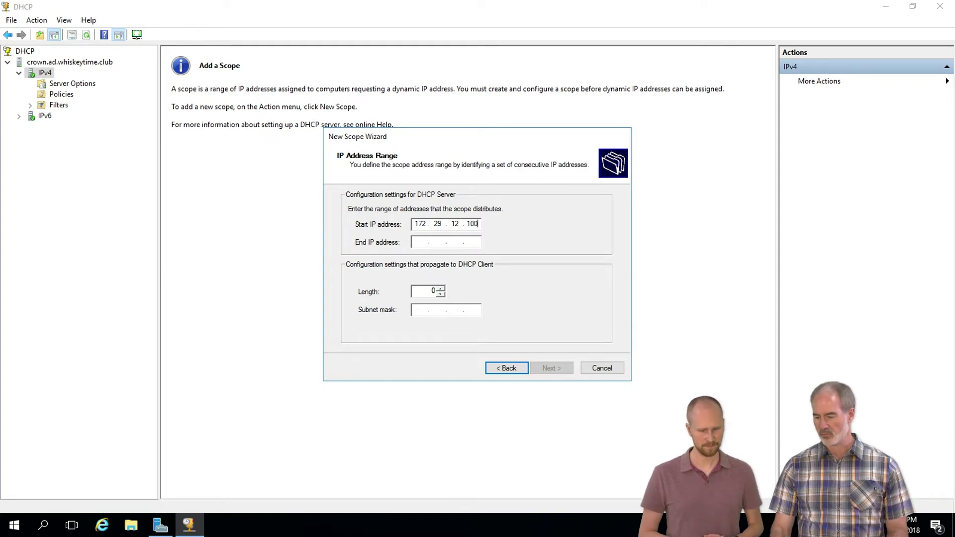
pyautogui.press('Tab')
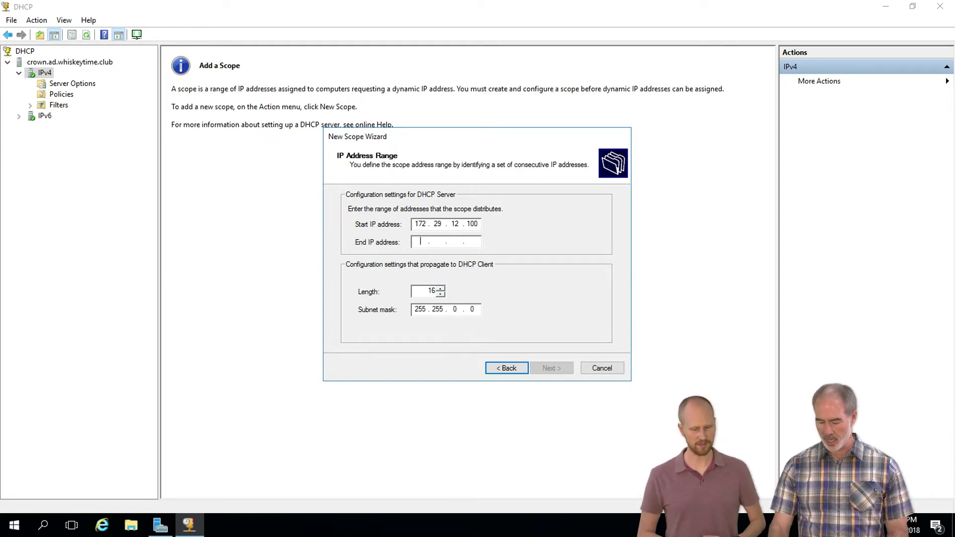
pyautogui.write('172 . ')
pyautogui.write('29 . 12 . ')
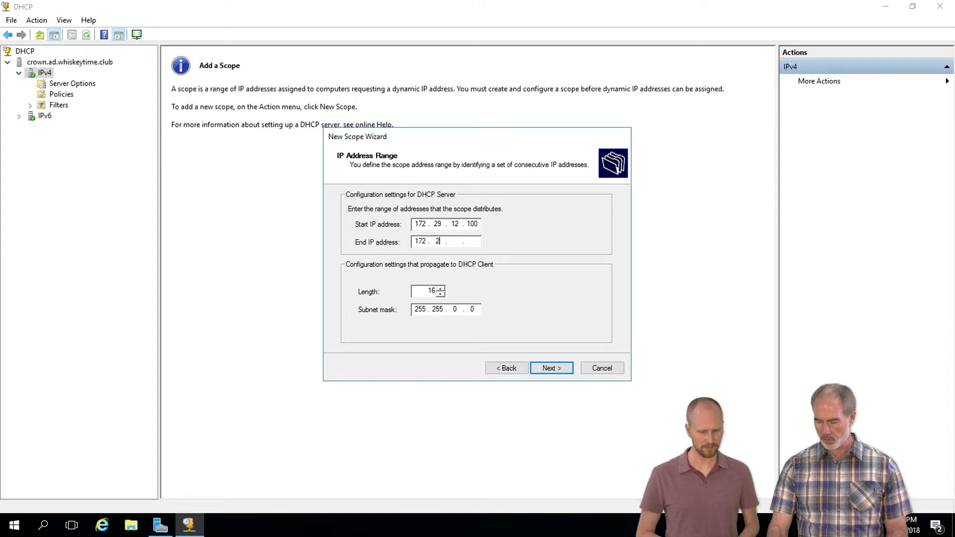
pyautogui.write('200')
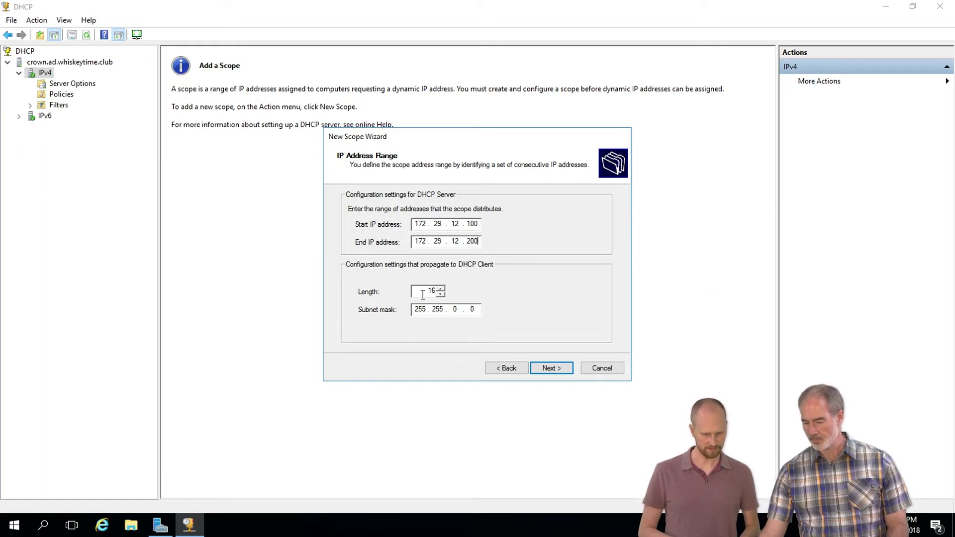
pyautogui.press('Tab')
pyautogui.write('24')
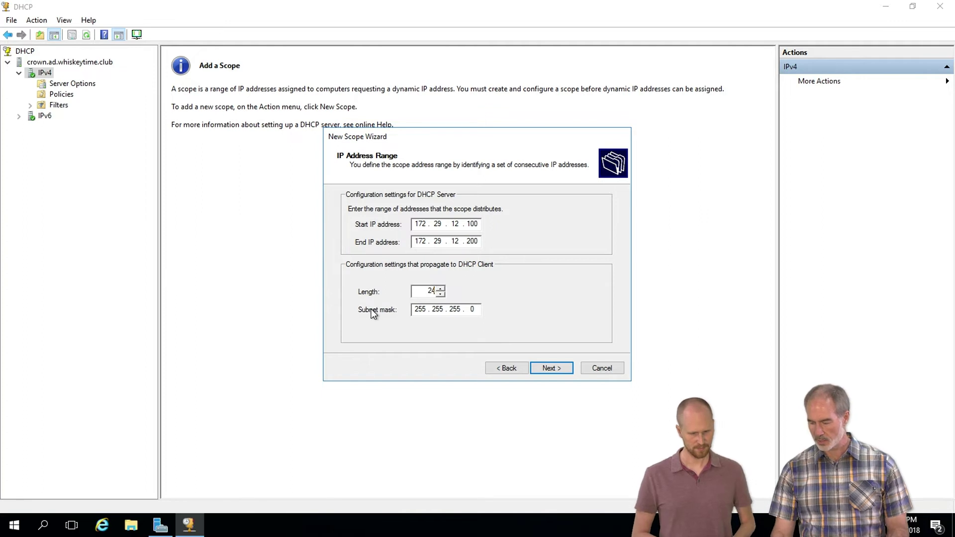
pyautogui.press('Tab')
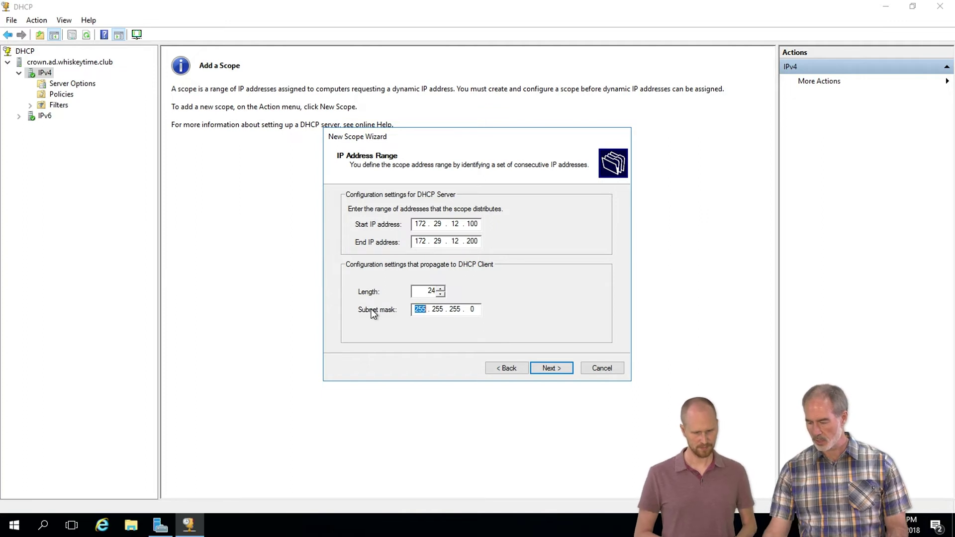
pyautogui.click(563, 367)
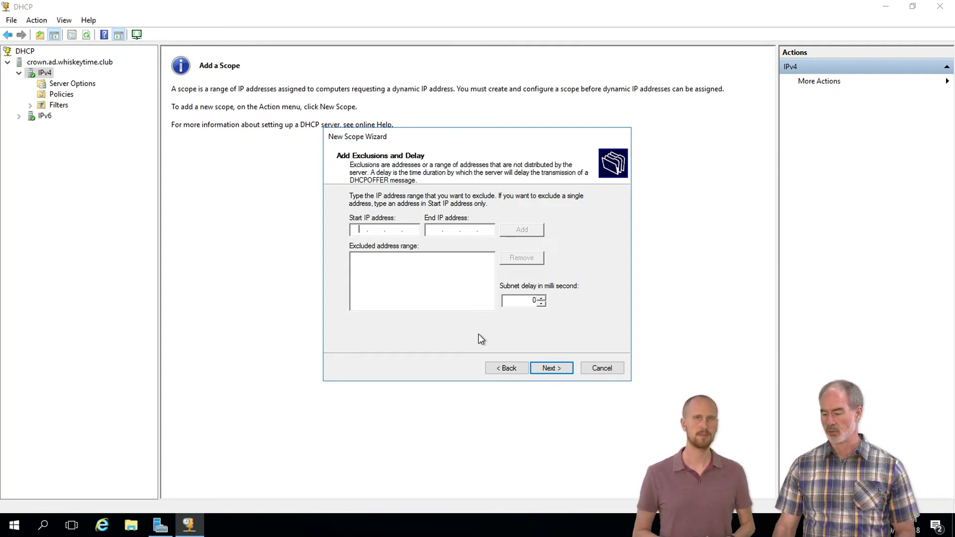
# - Add no exclusions and keep the default lease duration
pyautogui.click(547, 369)
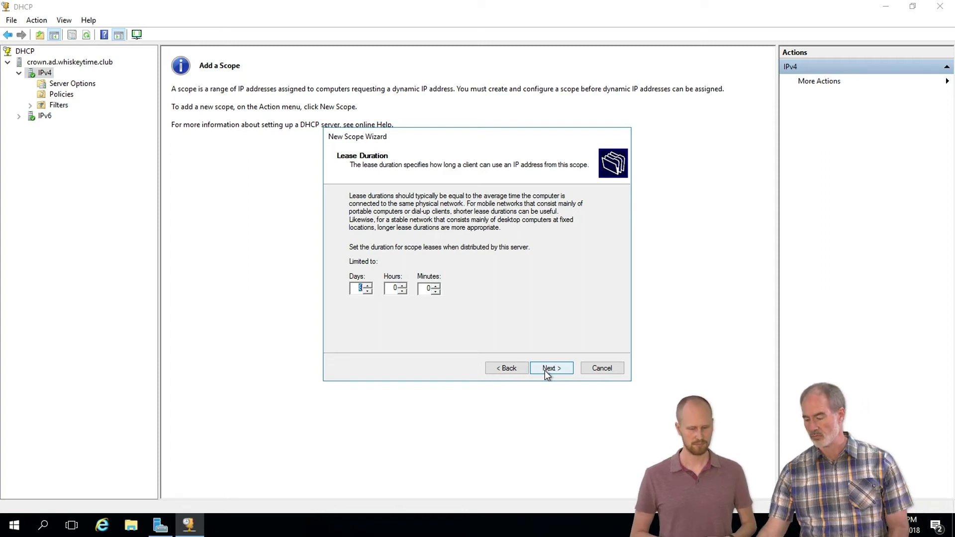
pyautogui.click(550, 373)
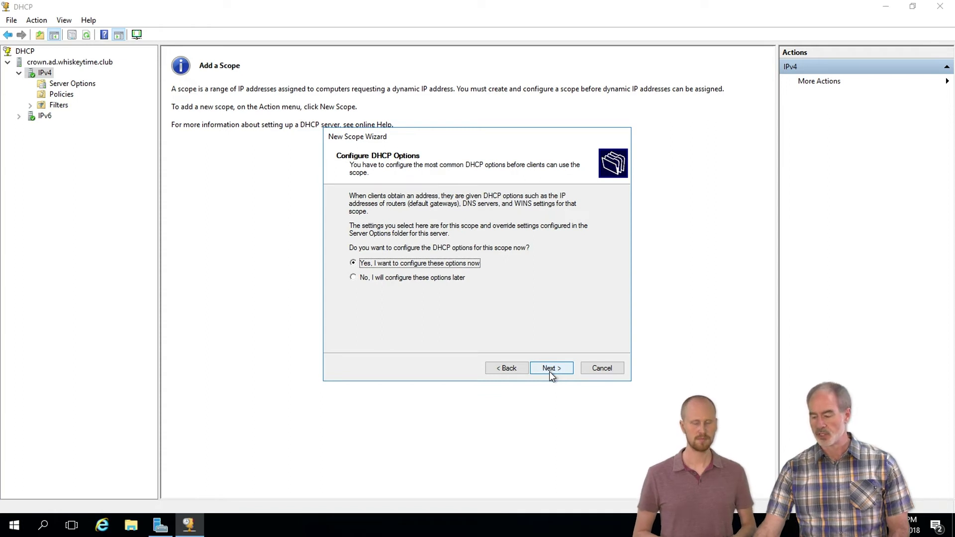
# - Choose to configure options now and add router 172.29.12.81
pyautogui.click(550, 369)
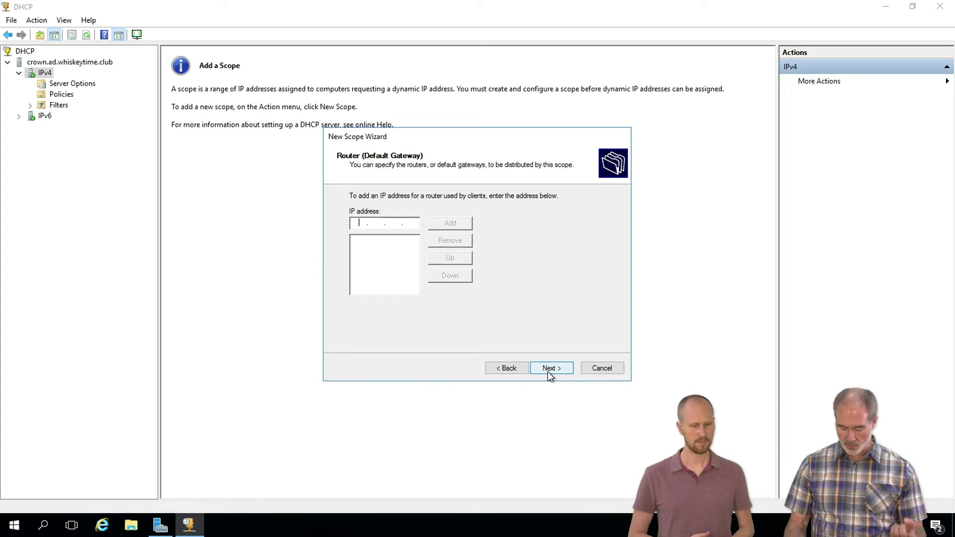
pyautogui.write('172 . ')
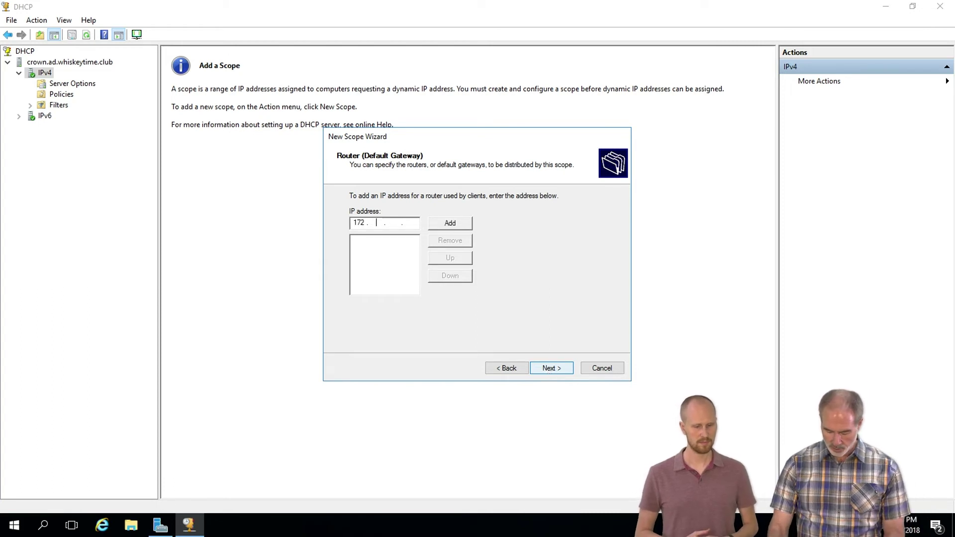
pyautogui.write('12')
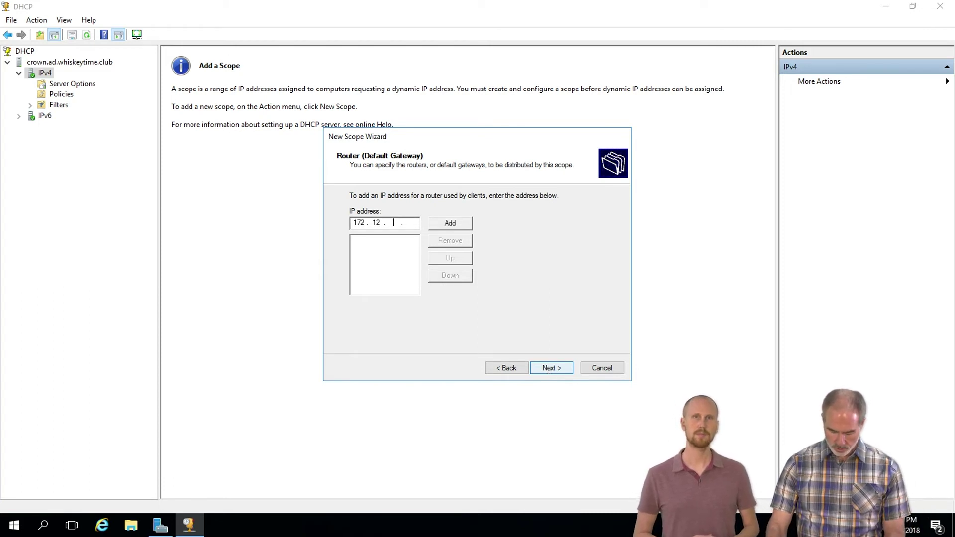
pyautogui.press('BackSpace')
pyautogui.press('BackSpace')
pyautogui.write('29')
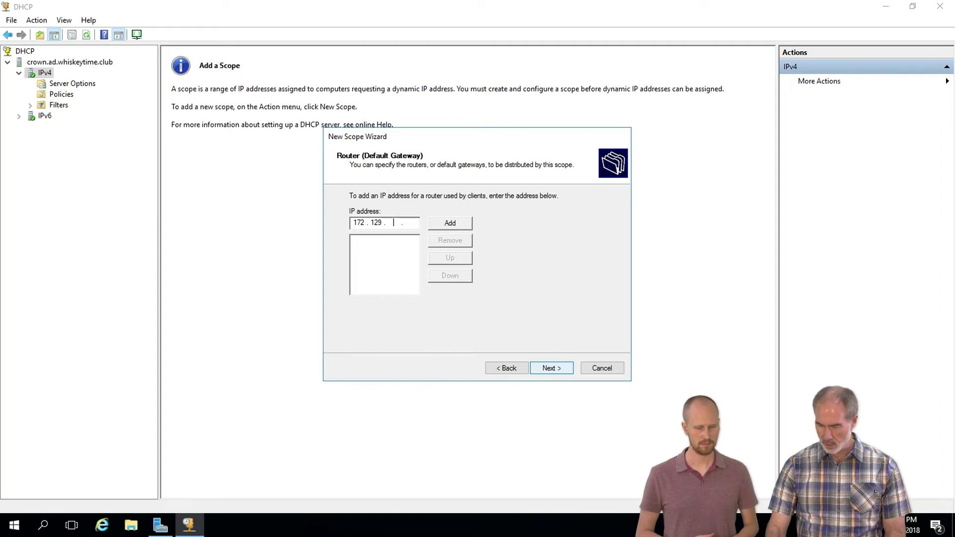
pyautogui.press('BackSpace')
pyautogui.press('BackSpace')
pyautogui.press('BackSpace')
pyautogui.write('29.12.')
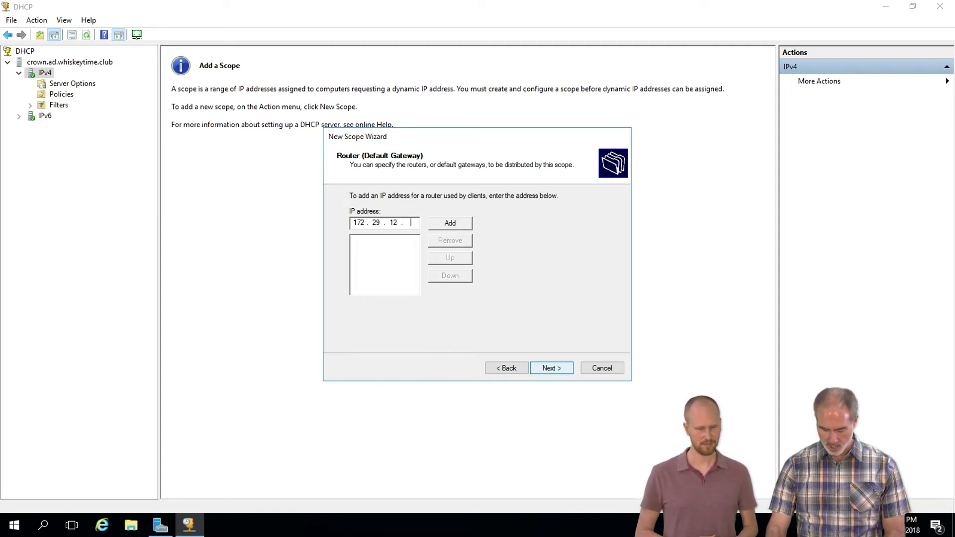
pyautogui.write('81')
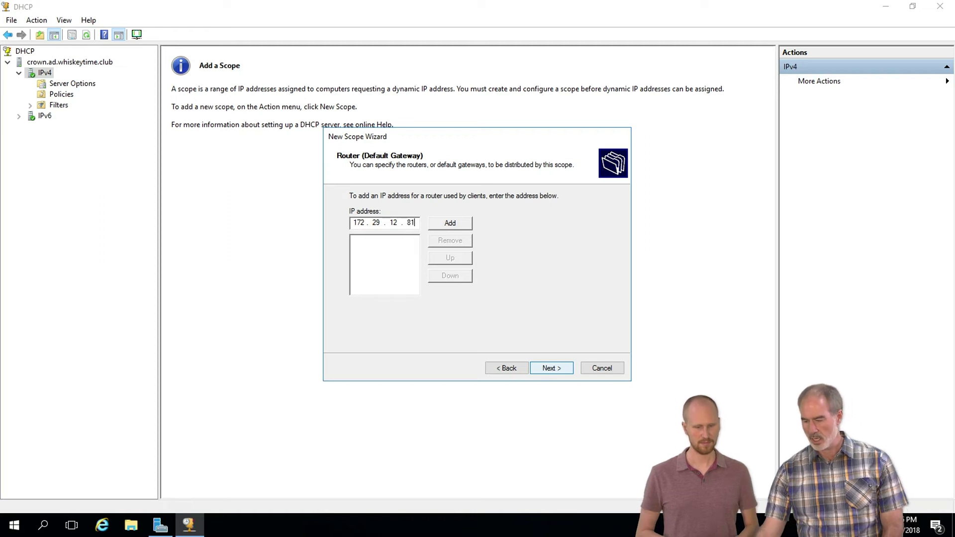
pyautogui.click(455, 222)
# - Keep DNS server 172.29.12.91 with domain ad.whiskeytime.club and skip WINS servers
pyautogui.click(542, 368)
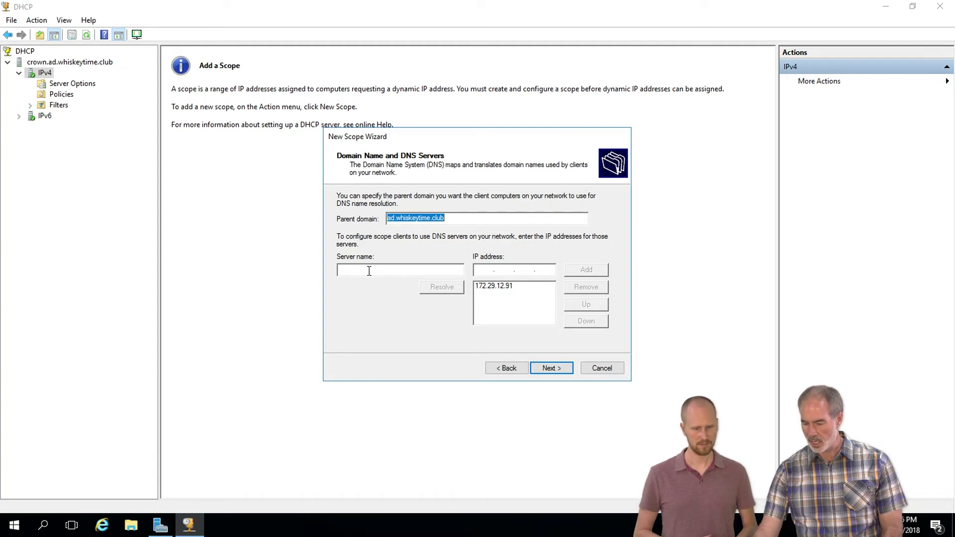
pyautogui.click(369, 270)
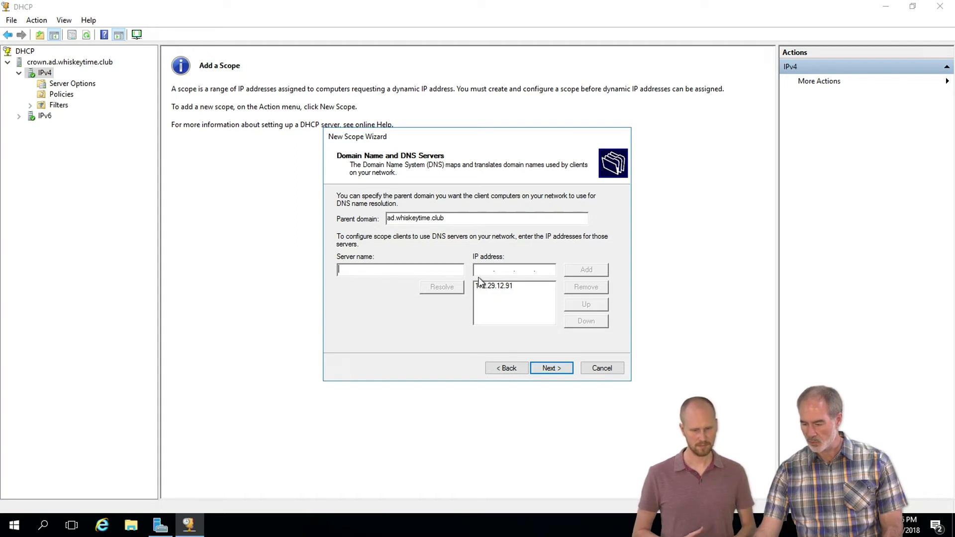
pyautogui.click(547, 367)
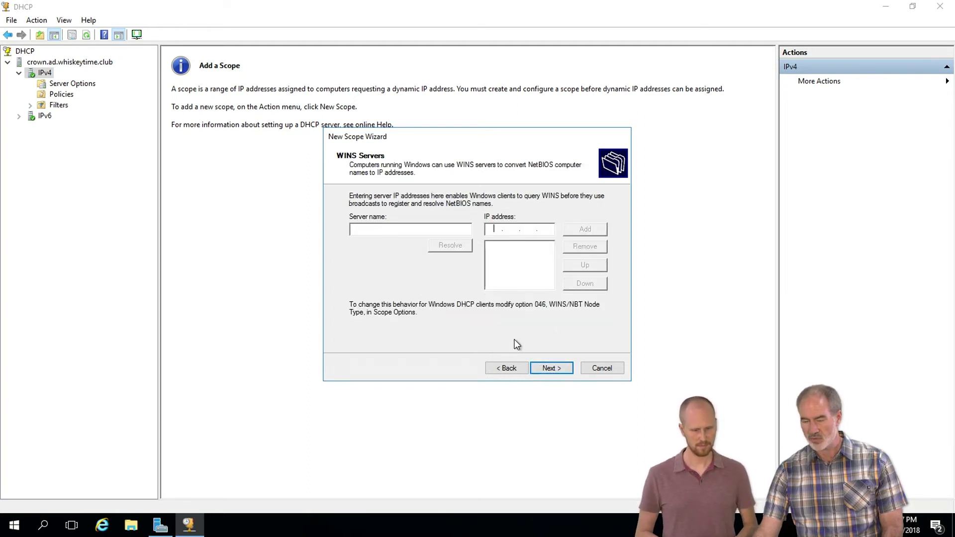
pyautogui.click(559, 369)
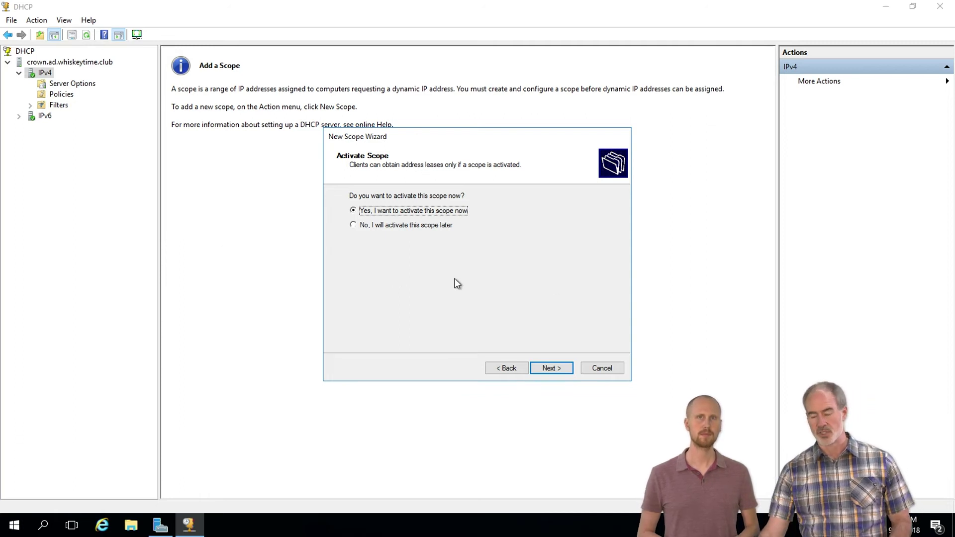
# - Keep 'activate this scope now' selected and finish the New Scope Wizard
pyautogui.click(555, 366)
pyautogui.click(549, 369)
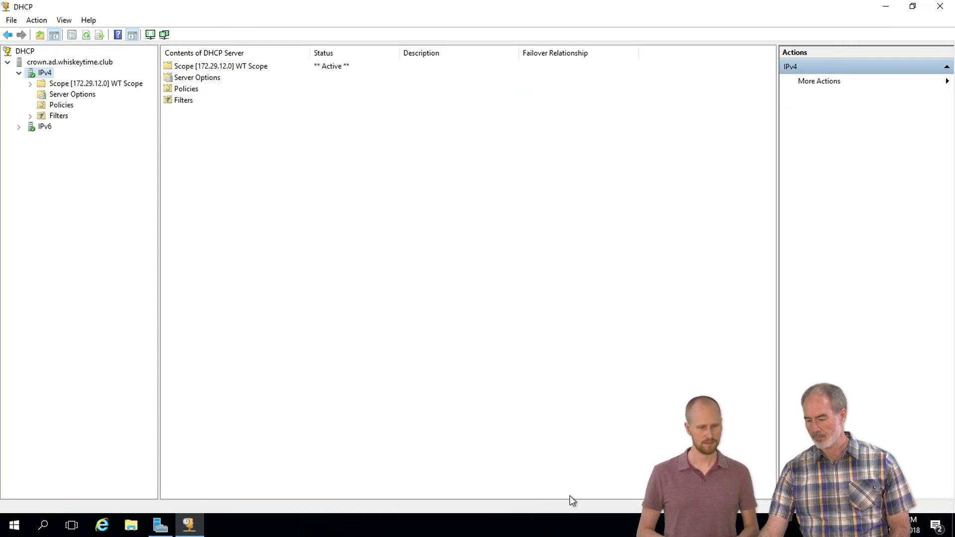
# - Expand WT Scope and review its Address Pool, Address Leases and Scope Options
pyautogui.doubleClick(59, 85)
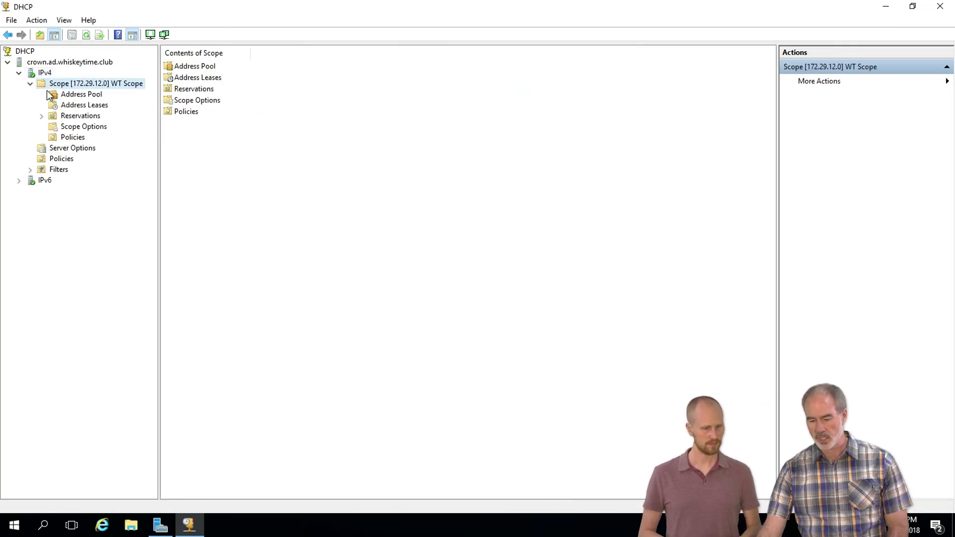
pyautogui.click(82, 96)
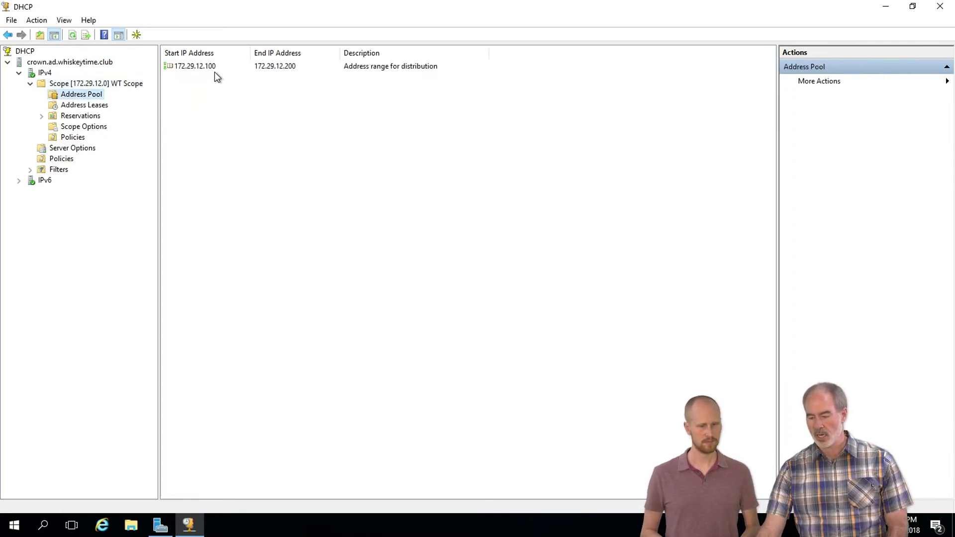
pyautogui.click(86, 106)
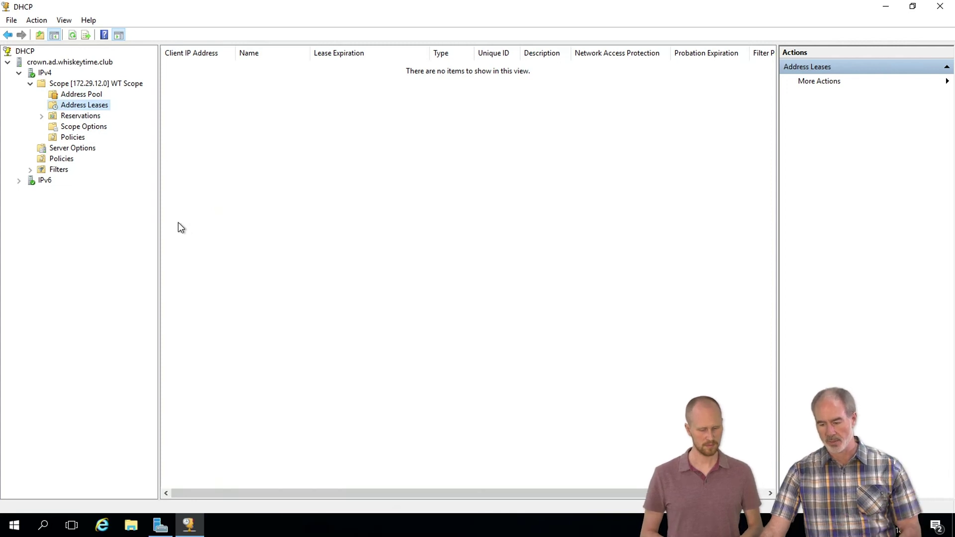
pyautogui.click(86, 127)
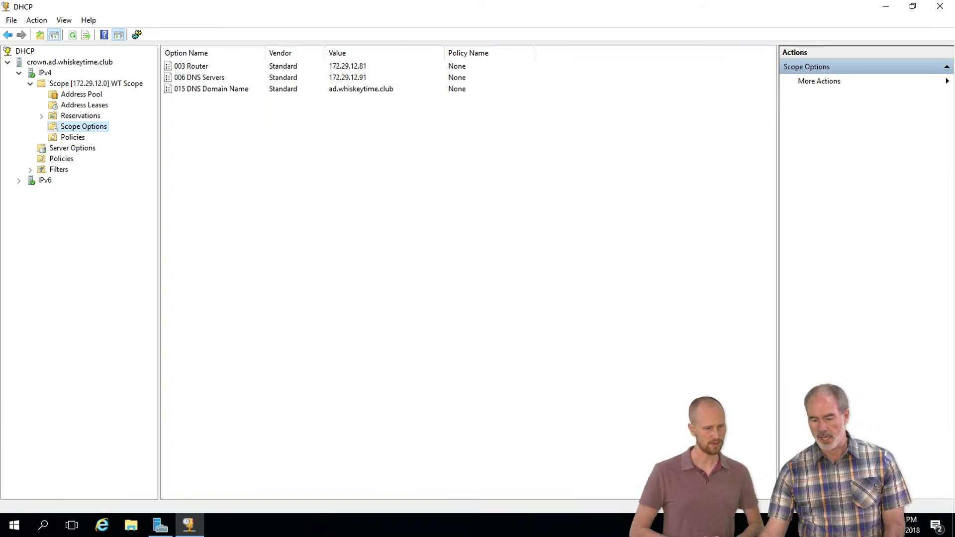
# - Look at the DHCP server's properties and close them without changes
pyautogui.rightClick(79, 61)
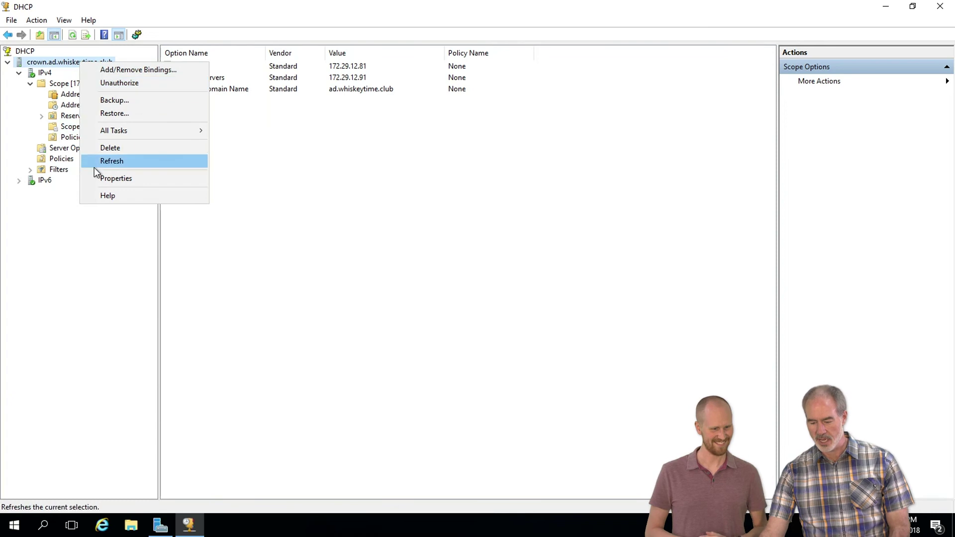
pyautogui.click(98, 181)
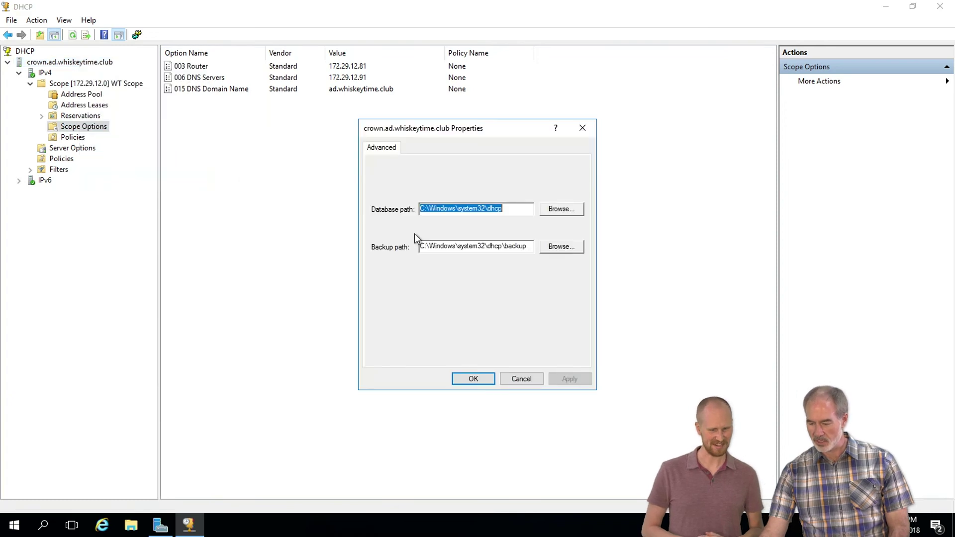
pyautogui.click(521, 378)
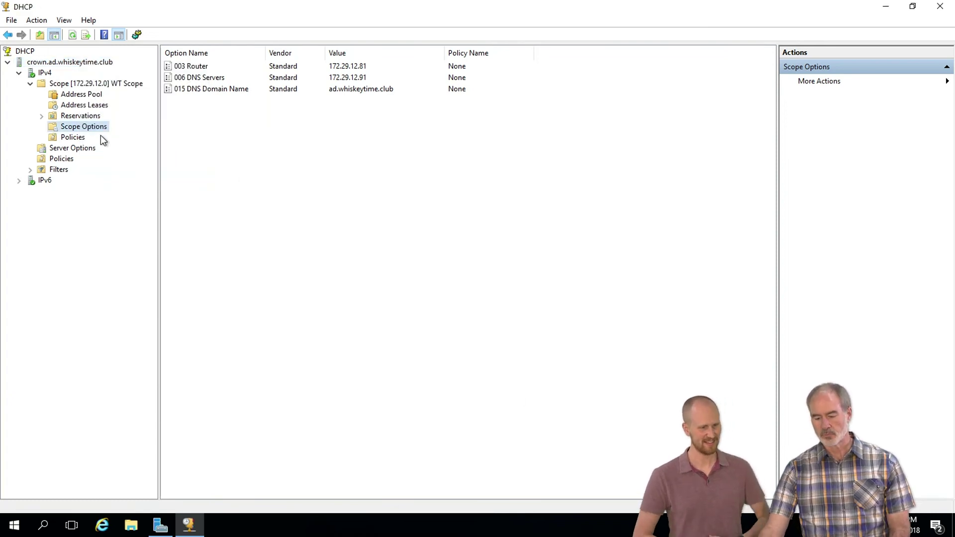
# - In the IPv4 properties' DNS settings, choose to always dynamically update DNS records
pyautogui.rightClick(47, 72)
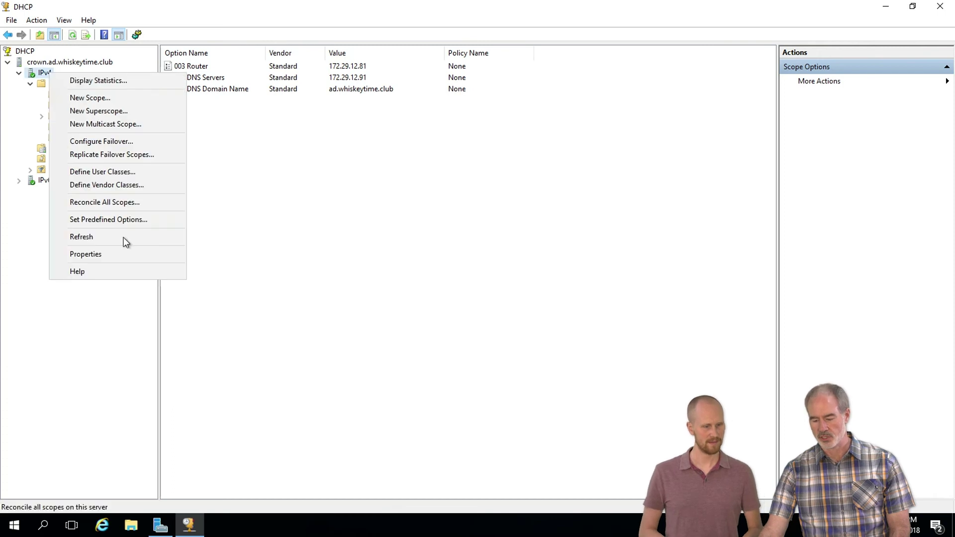
pyautogui.click(114, 255)
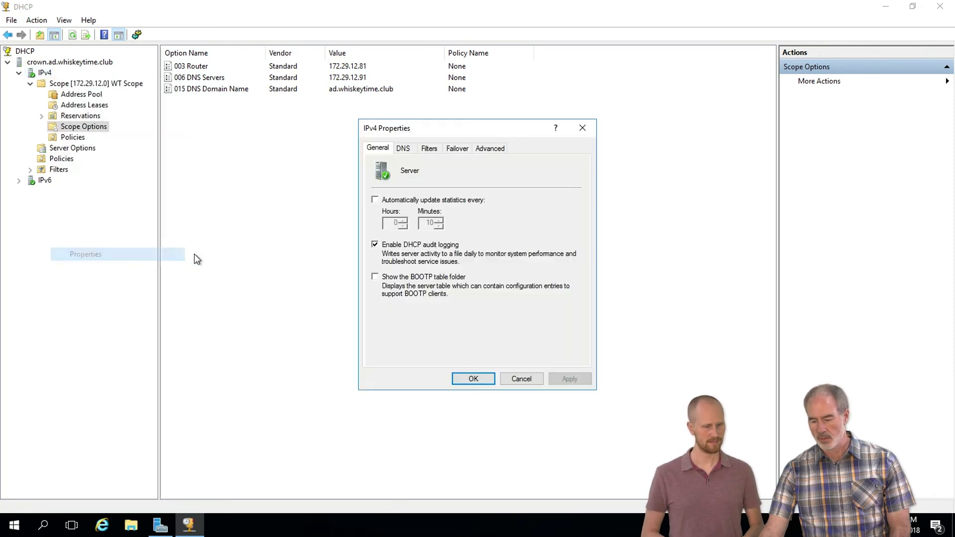
pyautogui.click(403, 148)
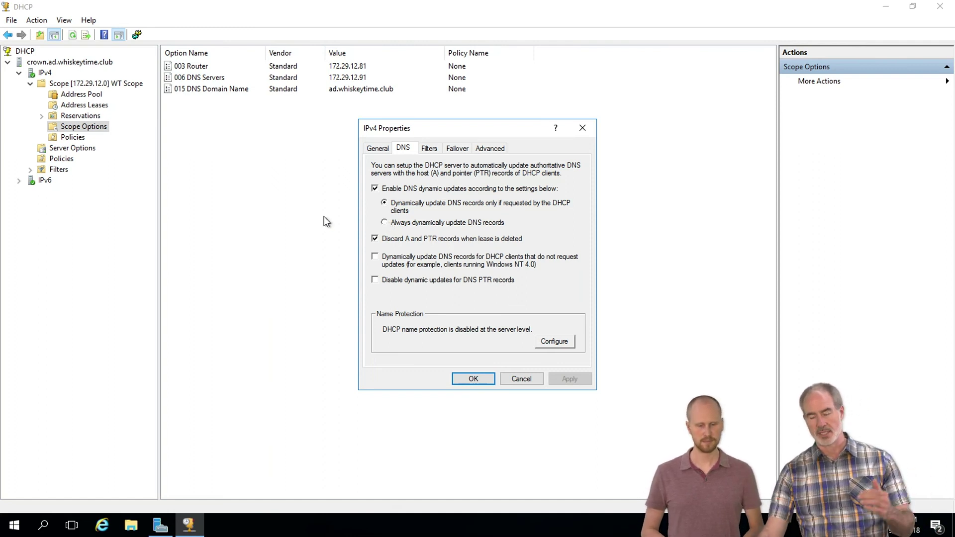
pyautogui.click(385, 223)
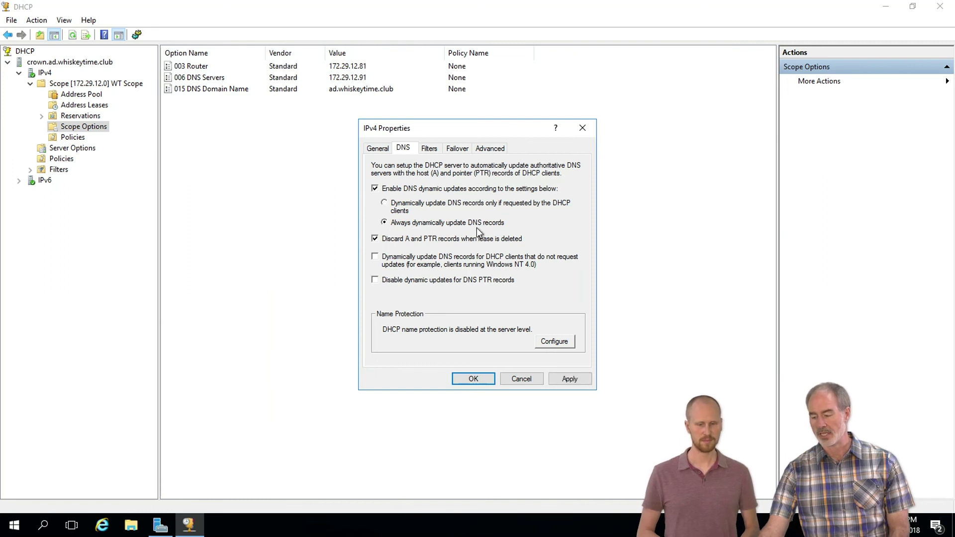